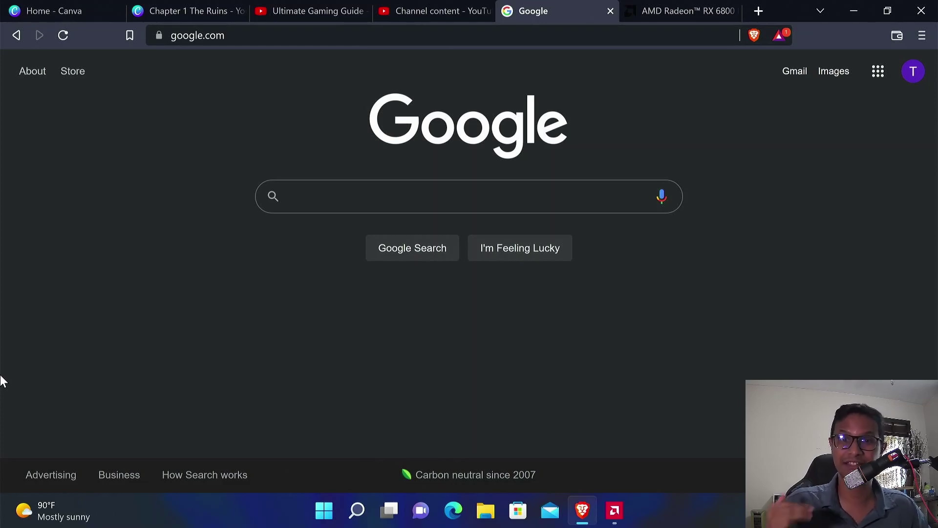
- Search Google for 'amd rx 6800 driver down' using the first suggested query
click(369, 195)
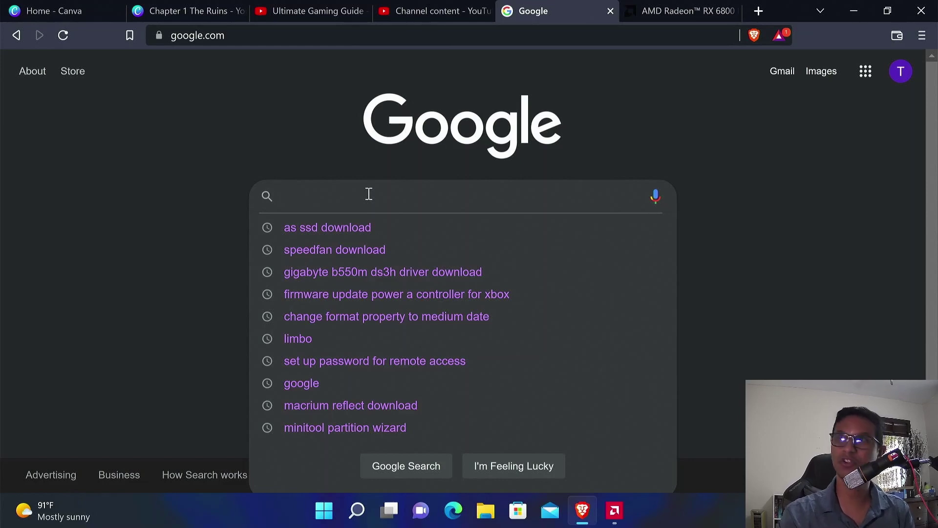
text(amd rx )
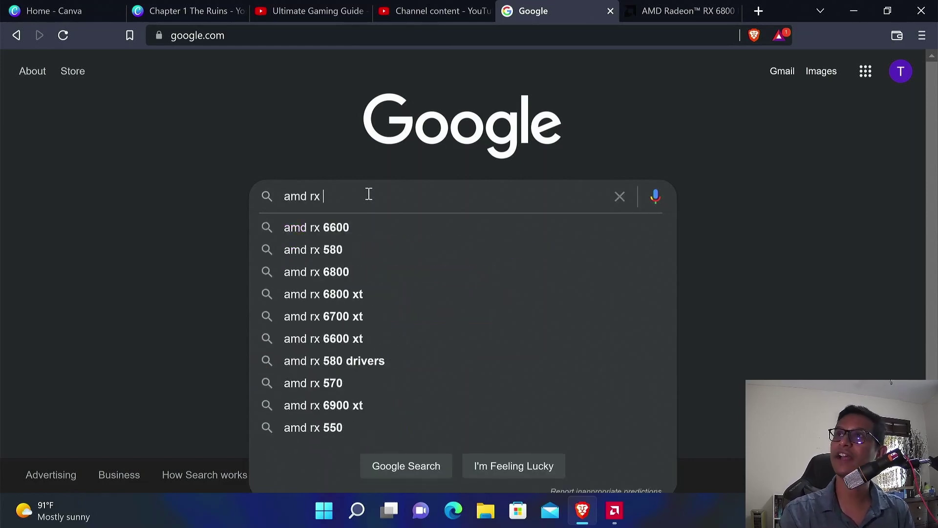
text(68)
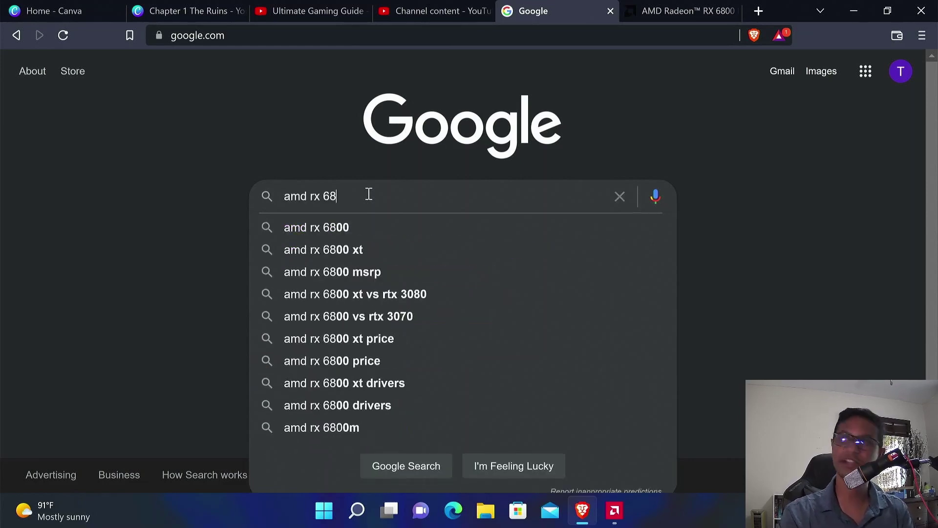
text(00 driver down)
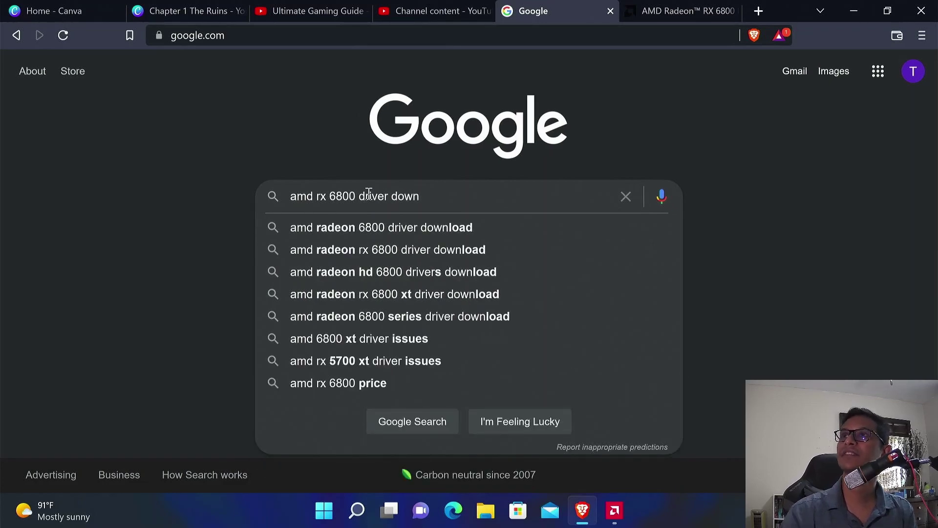
key(Down)
key(Return)
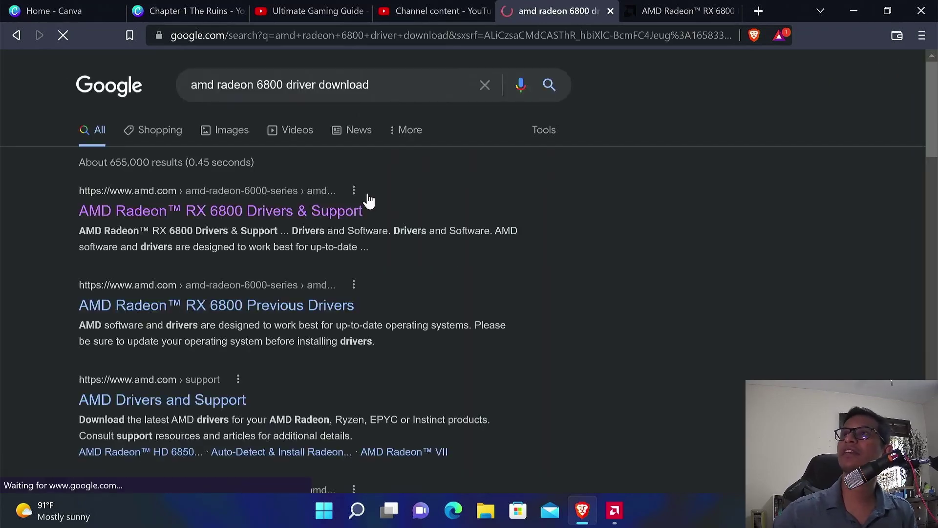
- Open AMD's RX 6800 Drivers & Support page, expand Windows 11 - 64-Bit Edition, then minimize the browser
click(271, 215)
scroll(315, 328, down, 5)
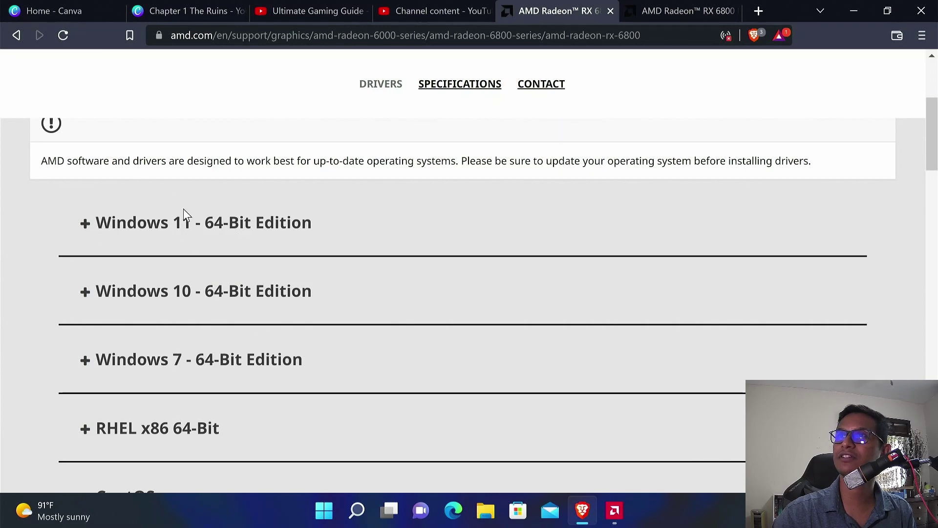
click(172, 233)
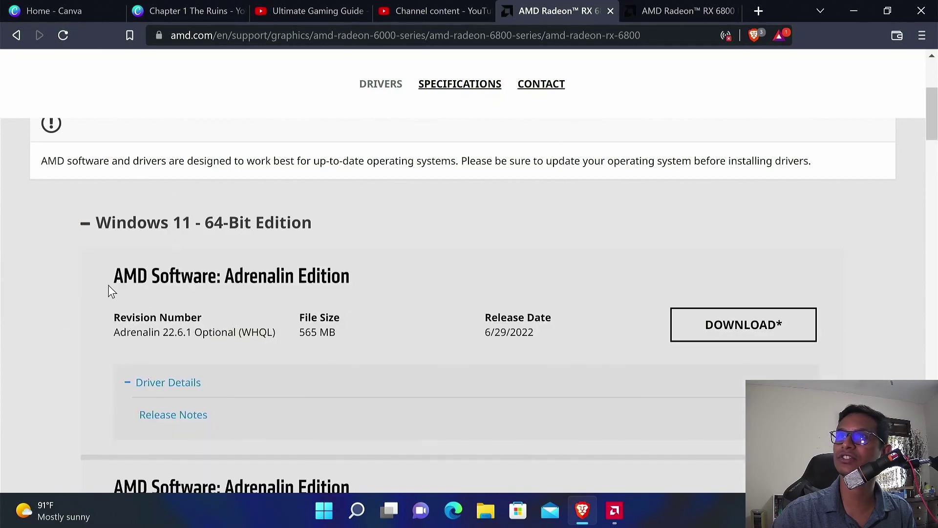
drag(100, 285, 367, 274)
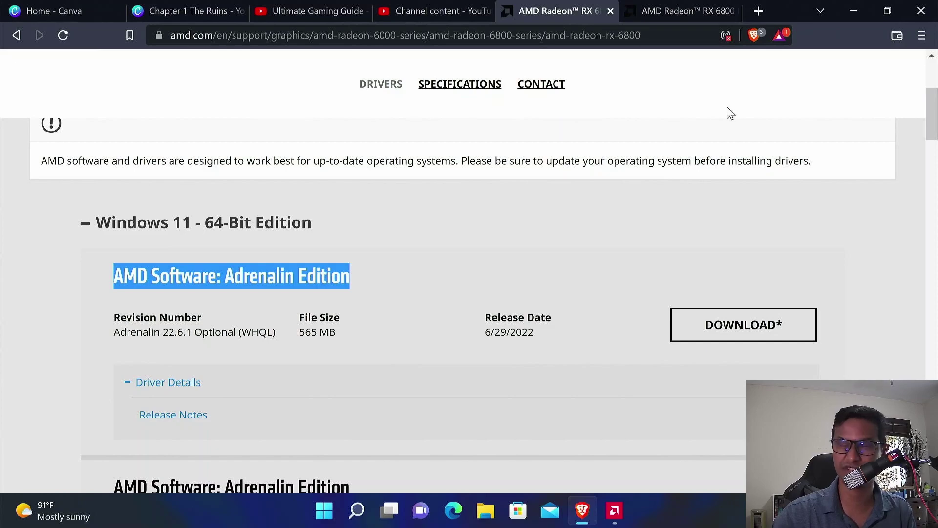
click(854, 10)
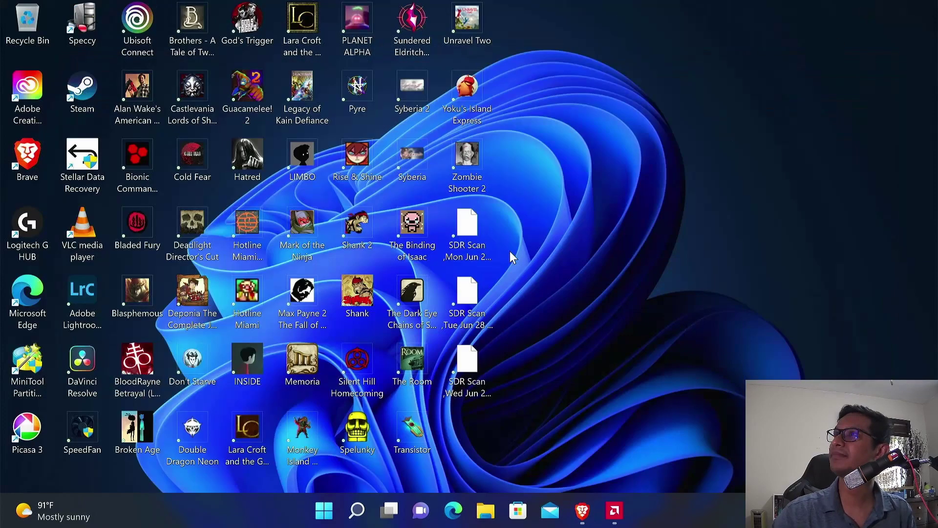
- Launch AMD Software: Adrenalin Edition from the desktop menu and go to the Performance metrics page
right_click(635, 174)
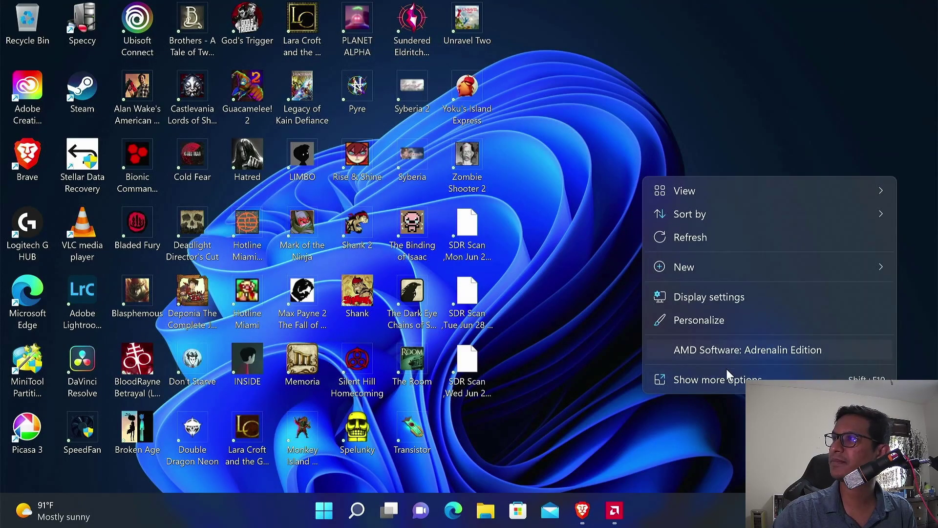
click(704, 349)
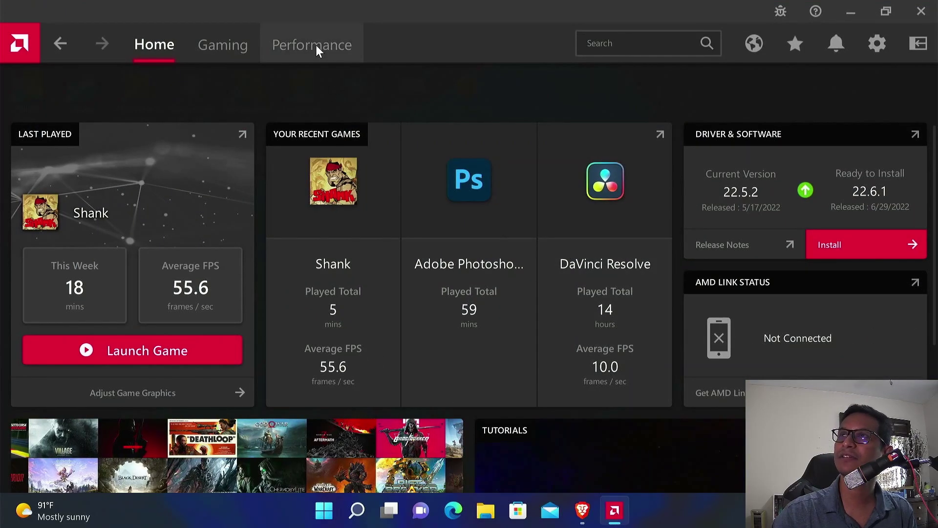
click(315, 45)
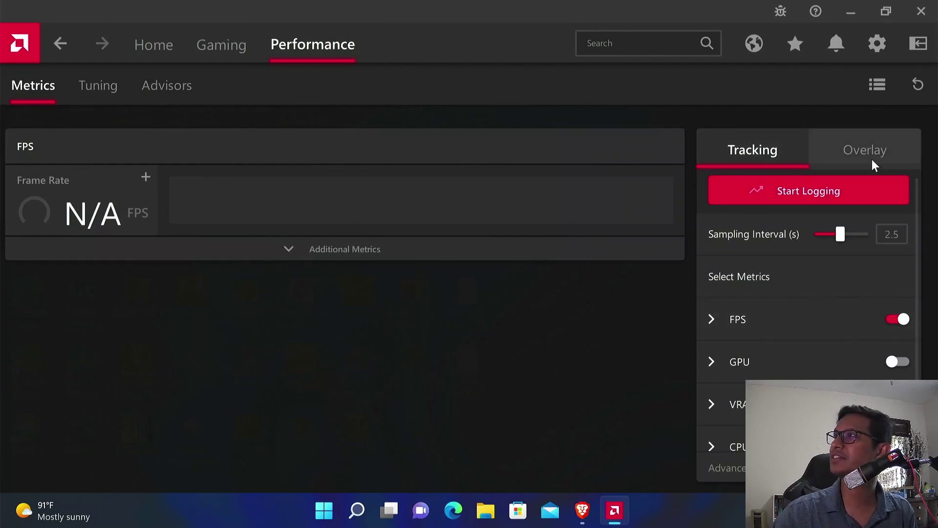
- Toggle FPS tracking off and back on, then enable Show Metrics Overlay
click(899, 319)
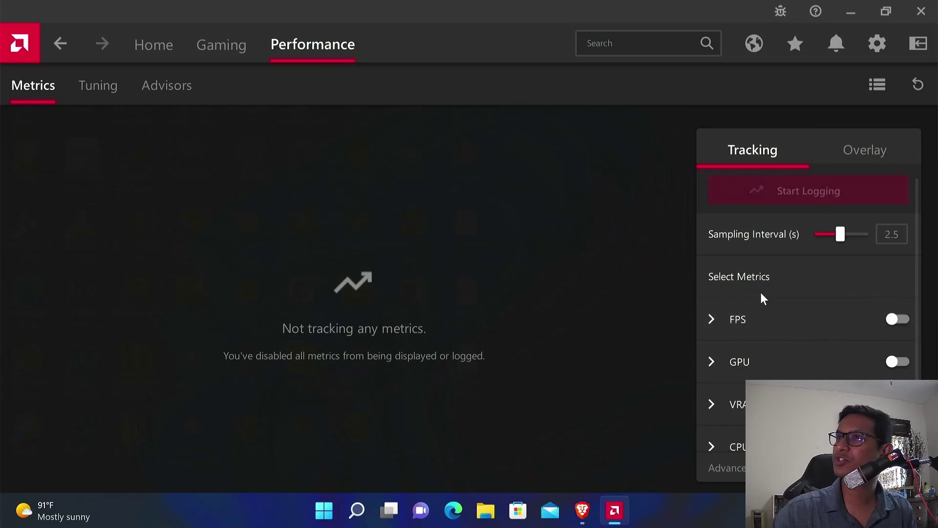
click(892, 320)
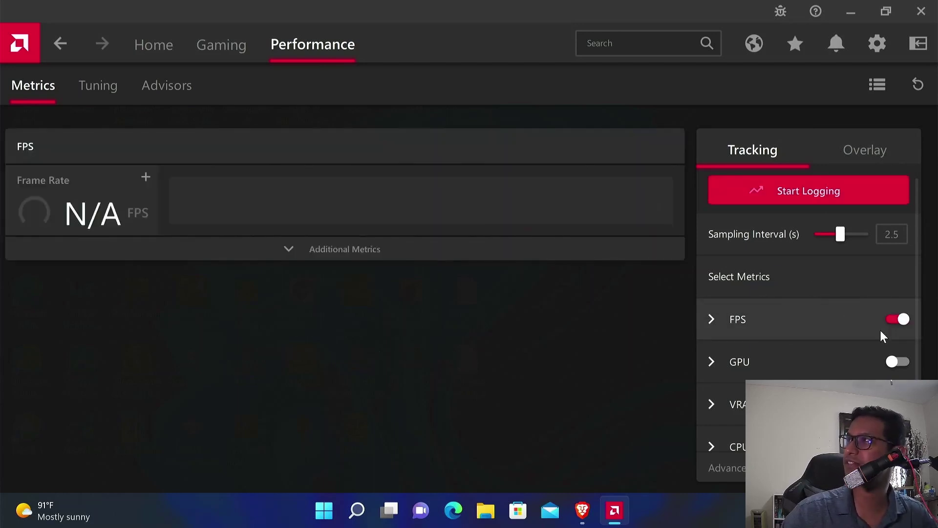
click(875, 155)
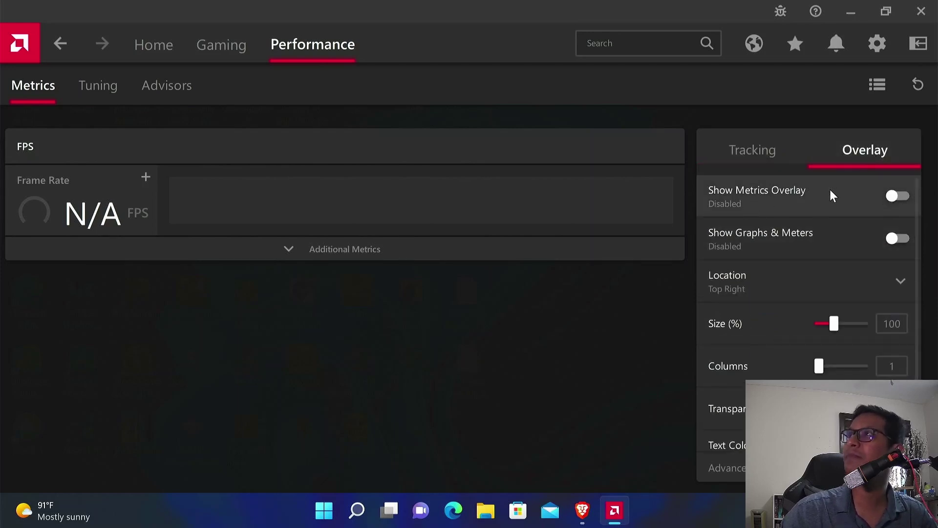
click(894, 193)
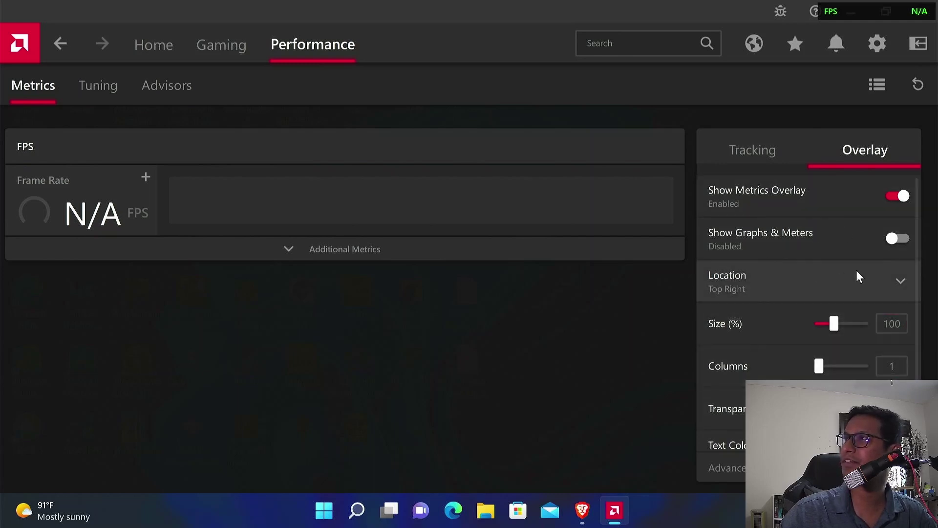
- Keep the overlay at Top Right, set its text color to Green, and un-maximize the window
click(875, 278)
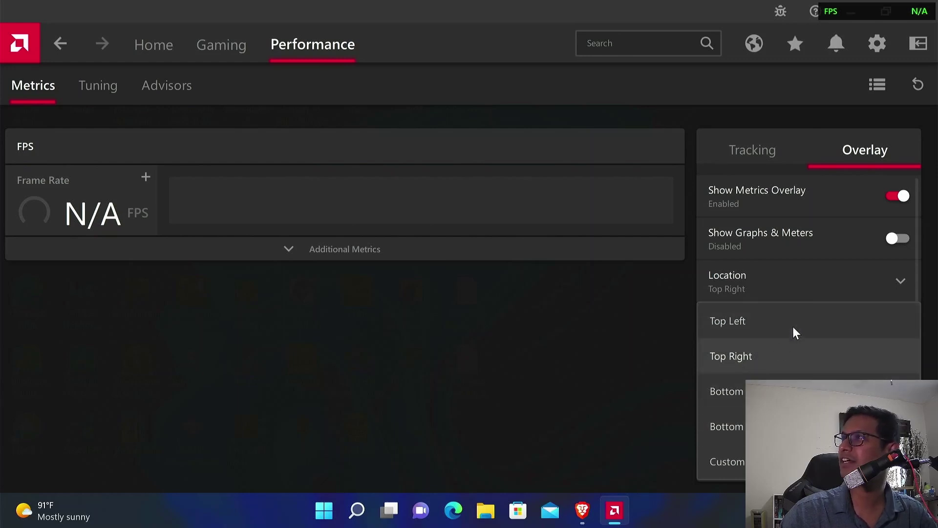
click(818, 283)
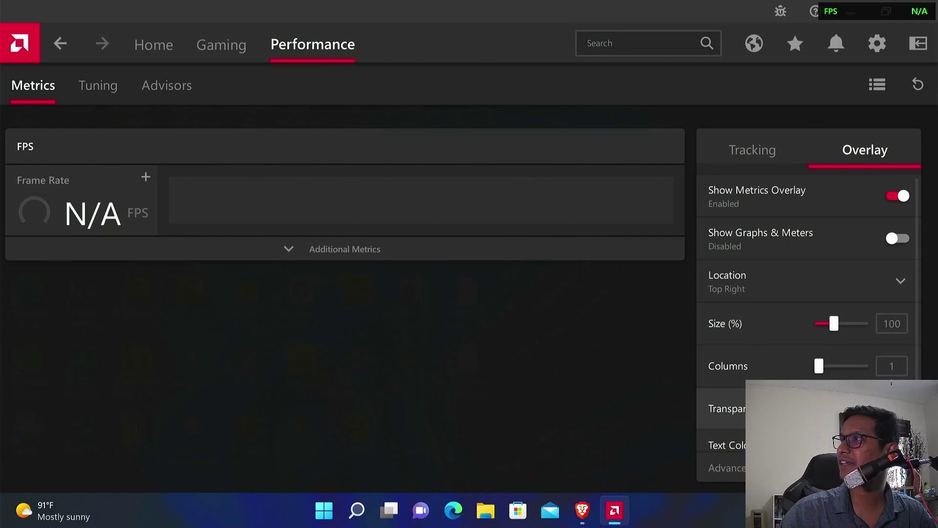
scroll(809, 323, down, 1)
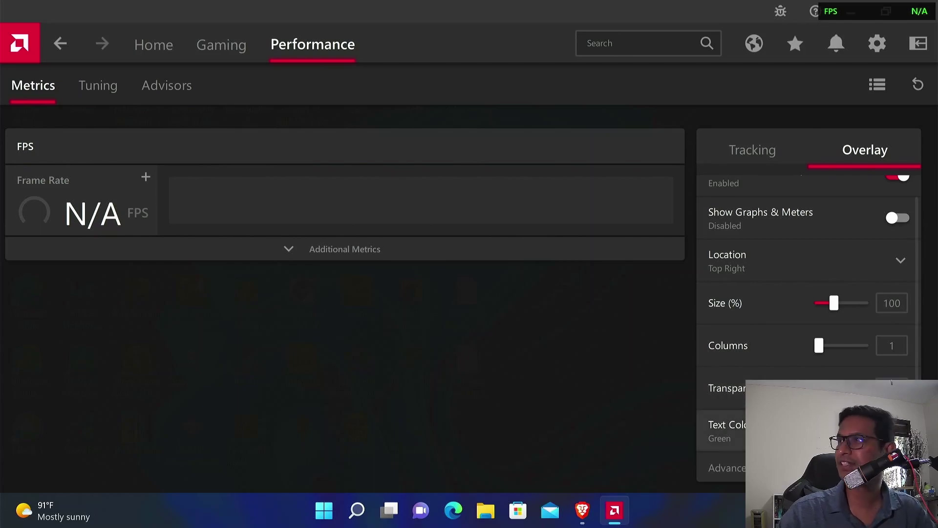
click(727, 429)
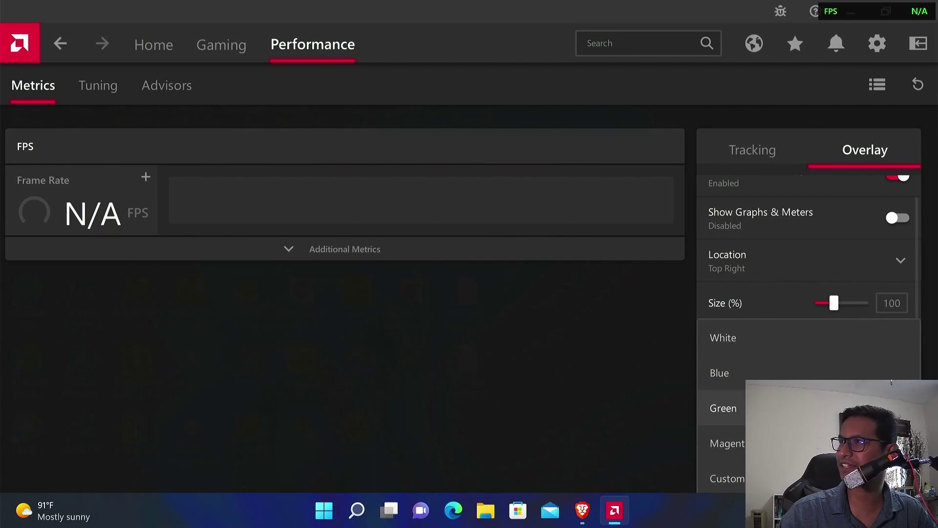
click(723, 408)
scroll(711, 348, up, 1)
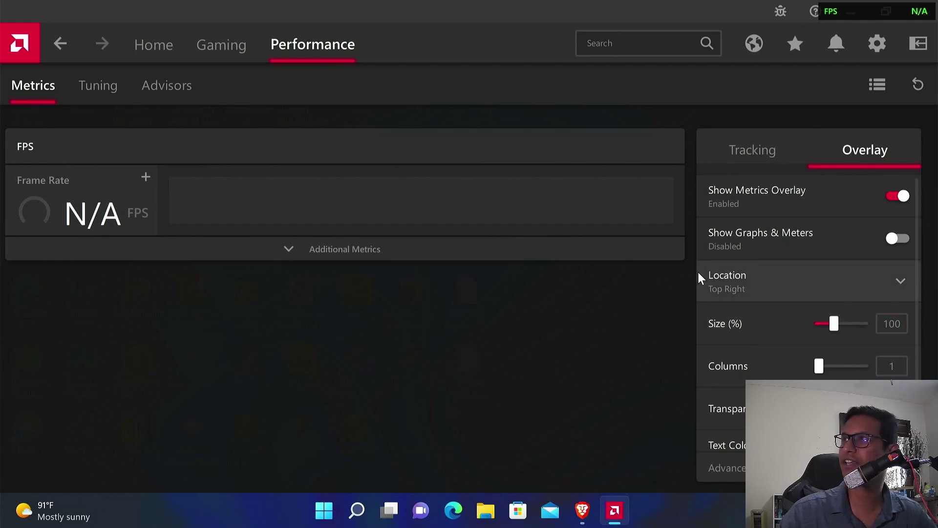
drag(716, 19, 848, 135)
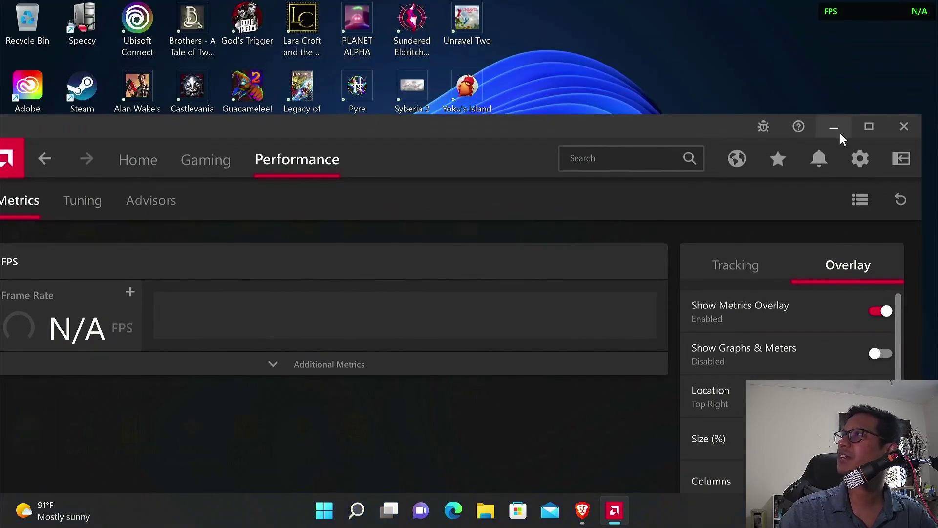
- Minimize AMD Software and start Shank from its desktop icon
click(833, 127)
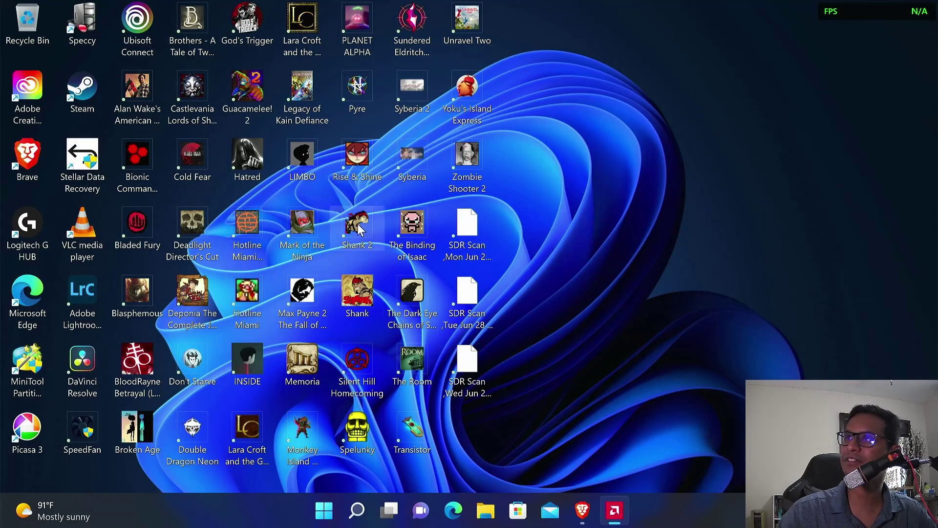
double_click(364, 296)
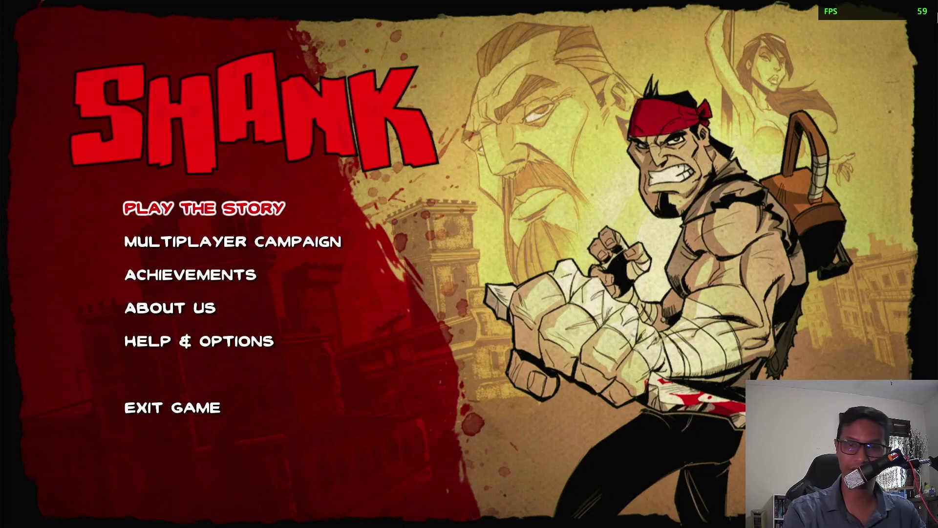
- Turn on GPU and CPU tracking in the Alt+R panel, check the live Metrics, then close the panel
key(alt+r)
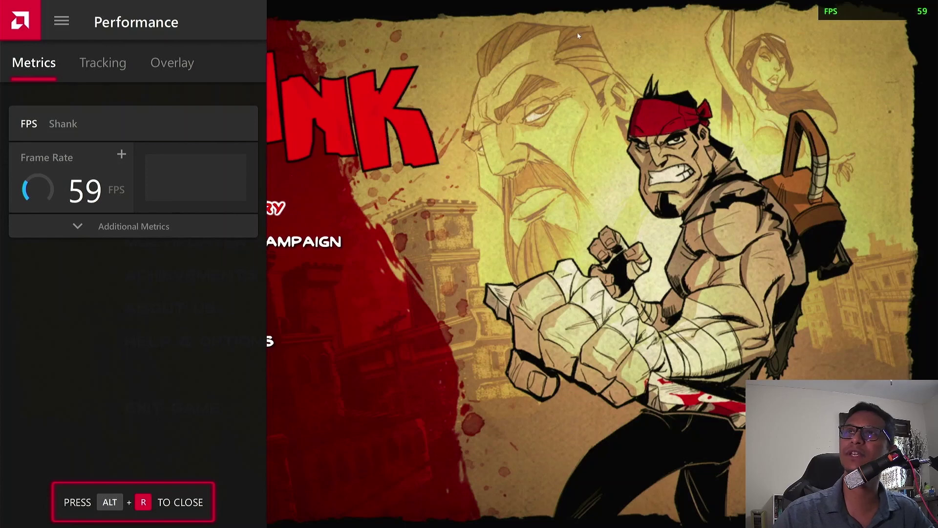
click(114, 69)
click(237, 295)
click(234, 380)
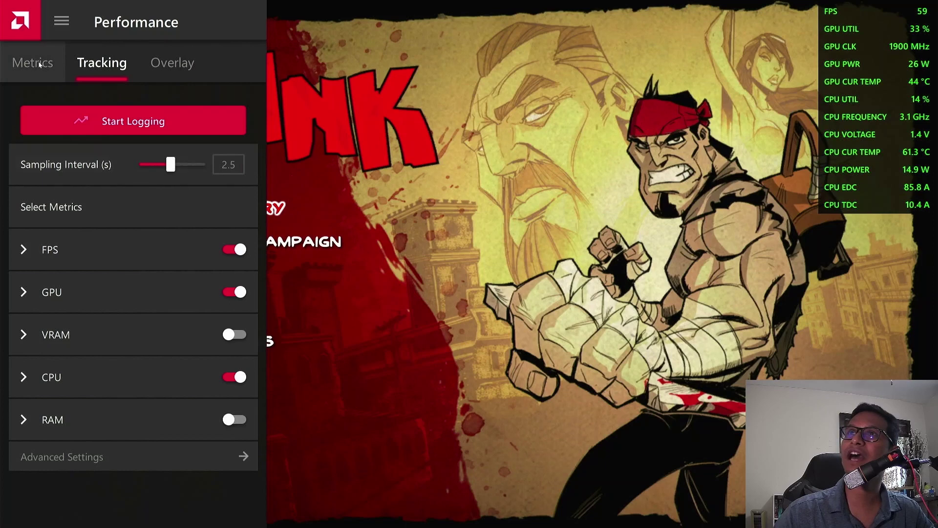
click(40, 64)
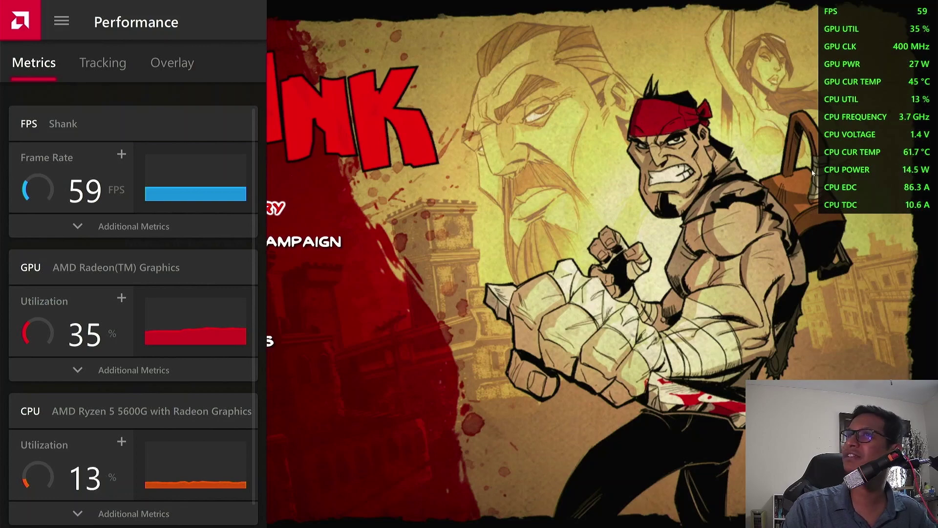
key(alt+r)
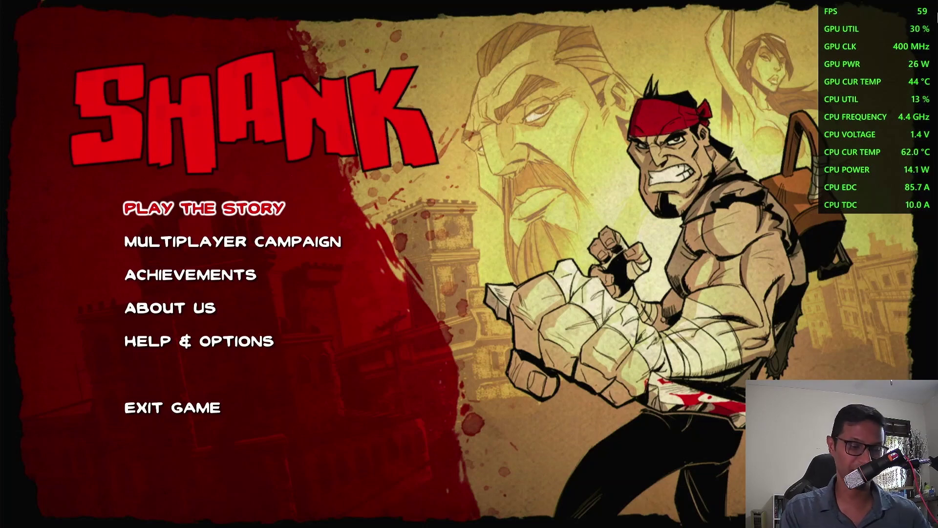
- Switch GPU and CPU tracking off in the Alt+R panel, leaving only FPS on the overlay
key(alt+r)
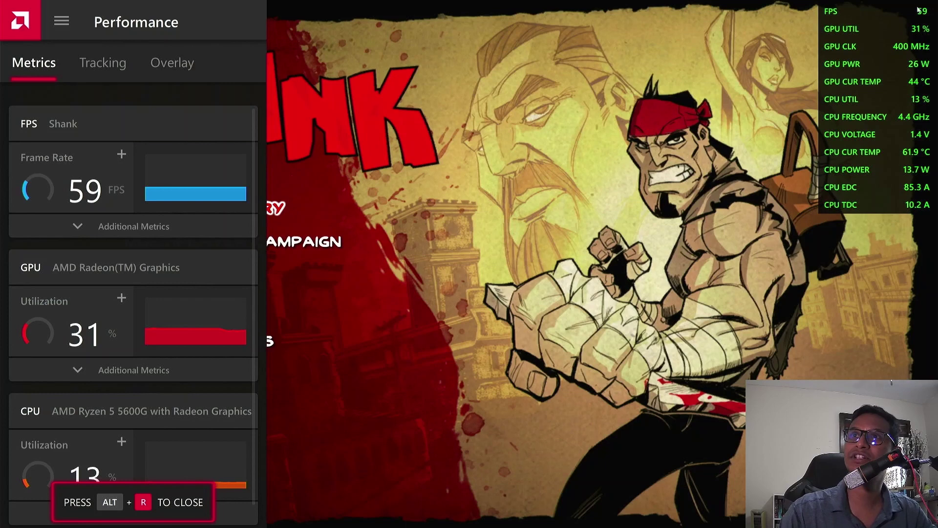
click(104, 64)
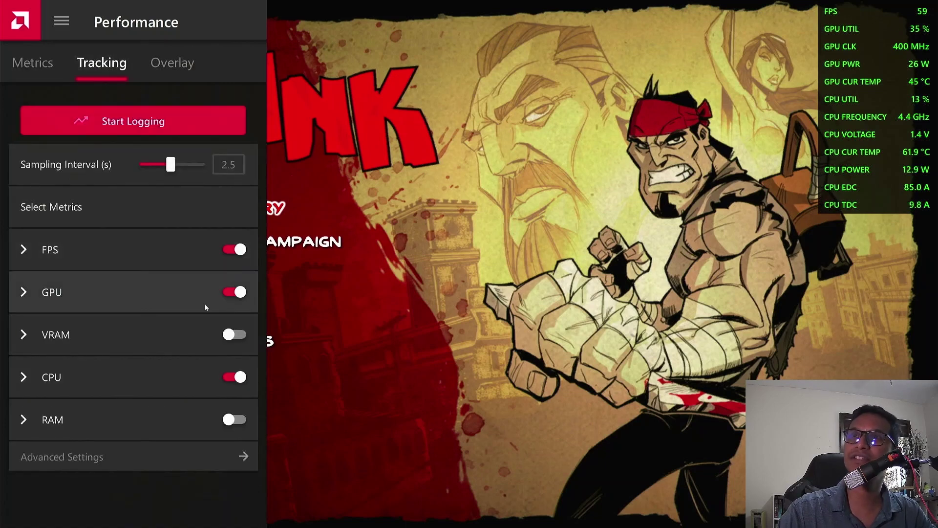
click(237, 293)
click(233, 377)
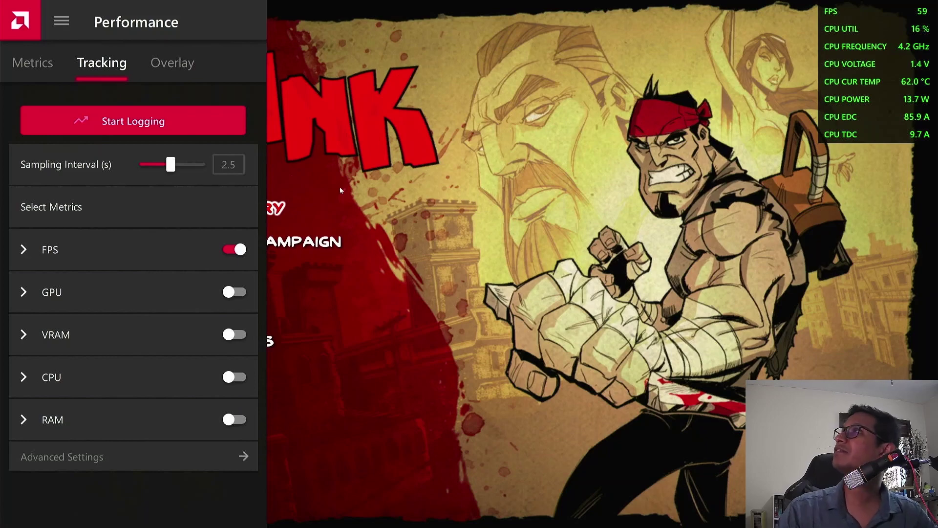
key(alt+r)
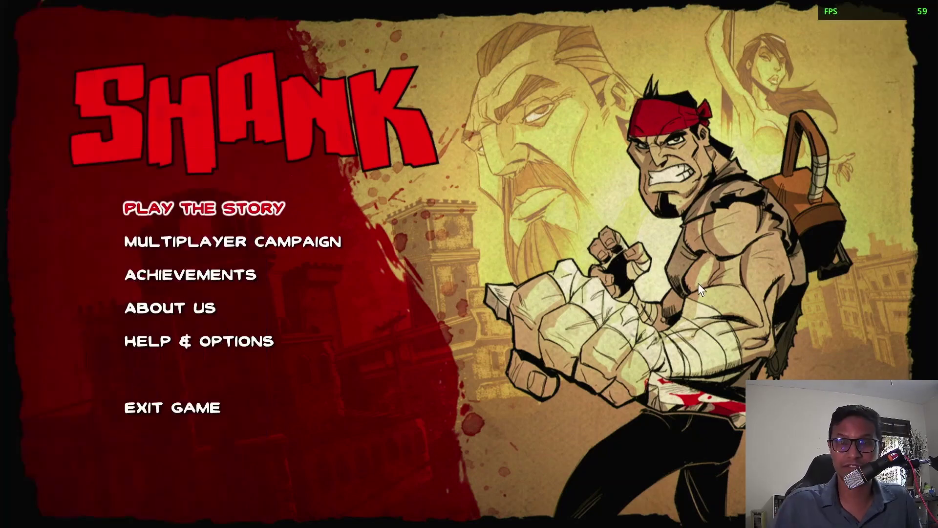